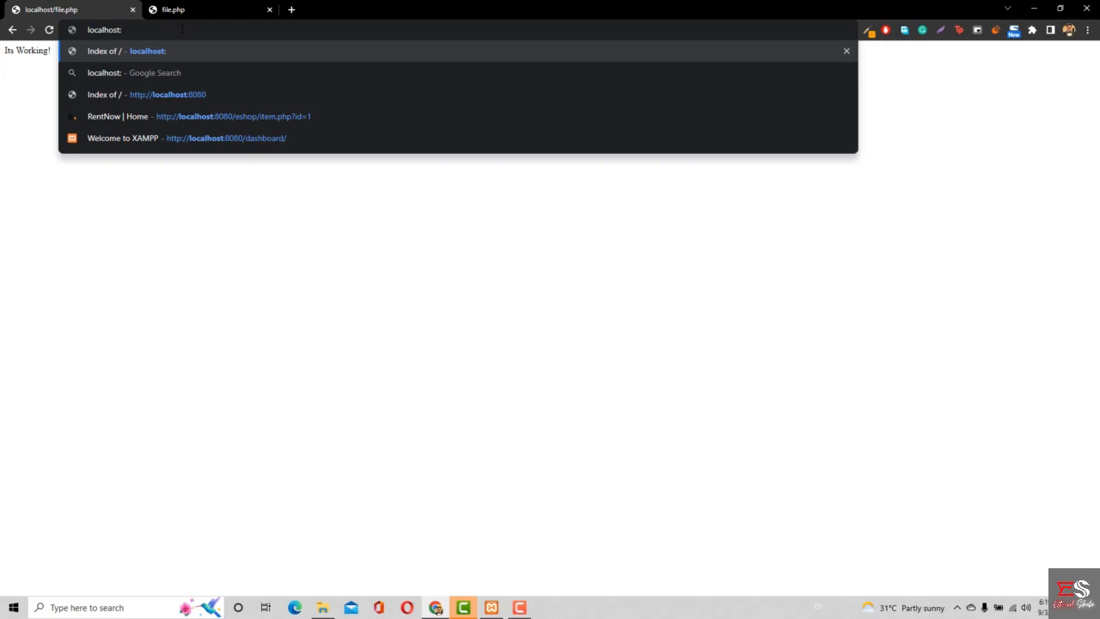
- Load localhost:80 in the browser to check the page served on the default port
type("80")
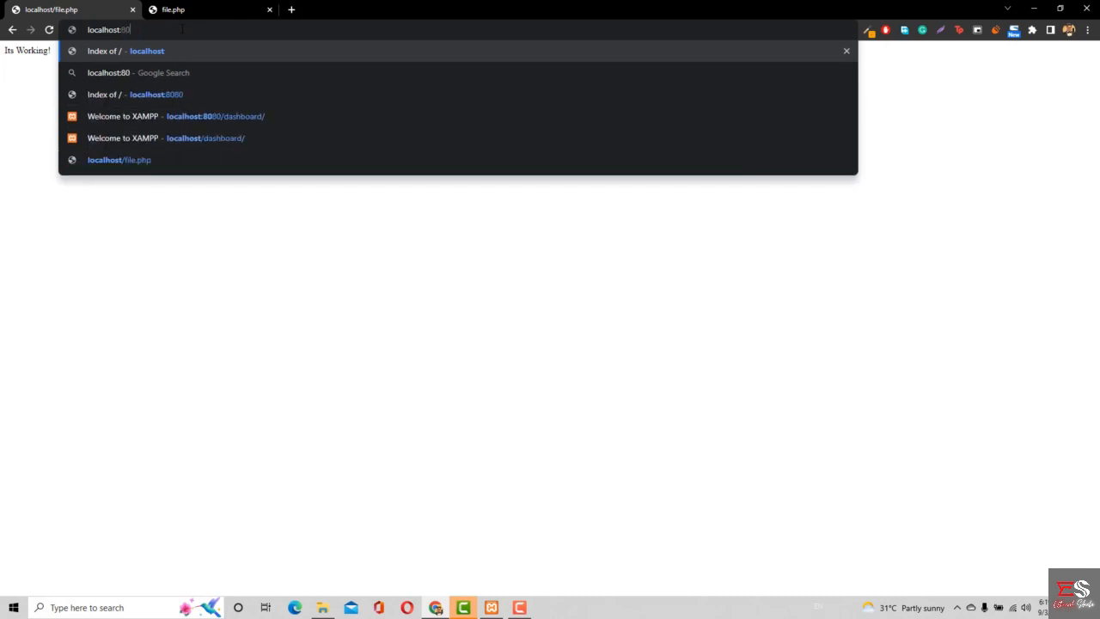
key("Return")
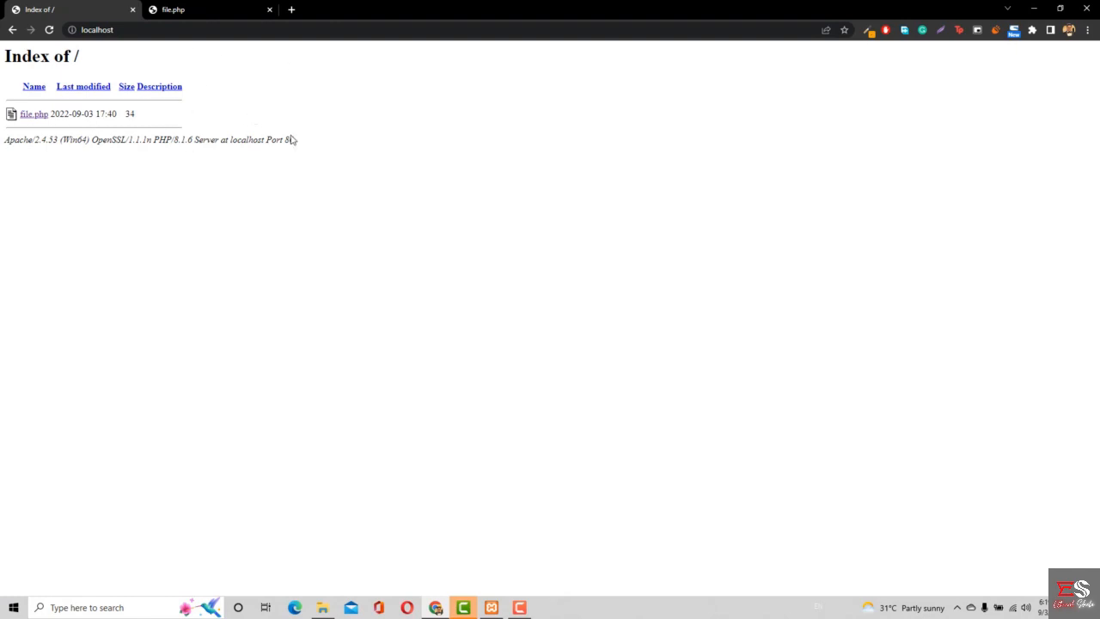
- Switch to the XAMPP Control Panel and stop the MySQL and Apache modules
left_click(492, 607)
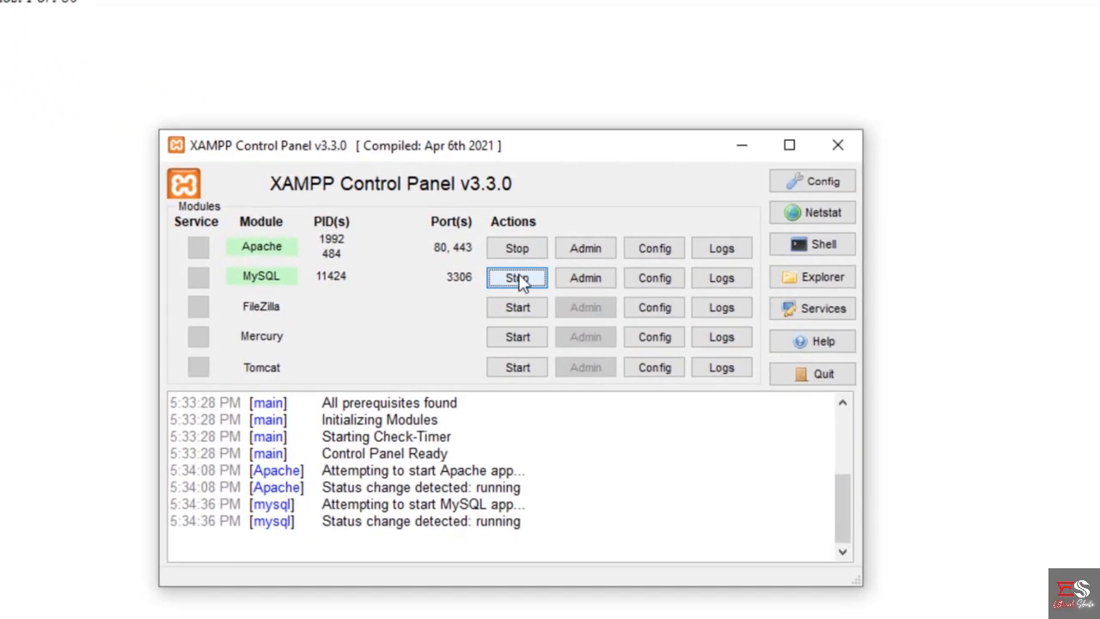
left_click(518, 280)
left_click(525, 248)
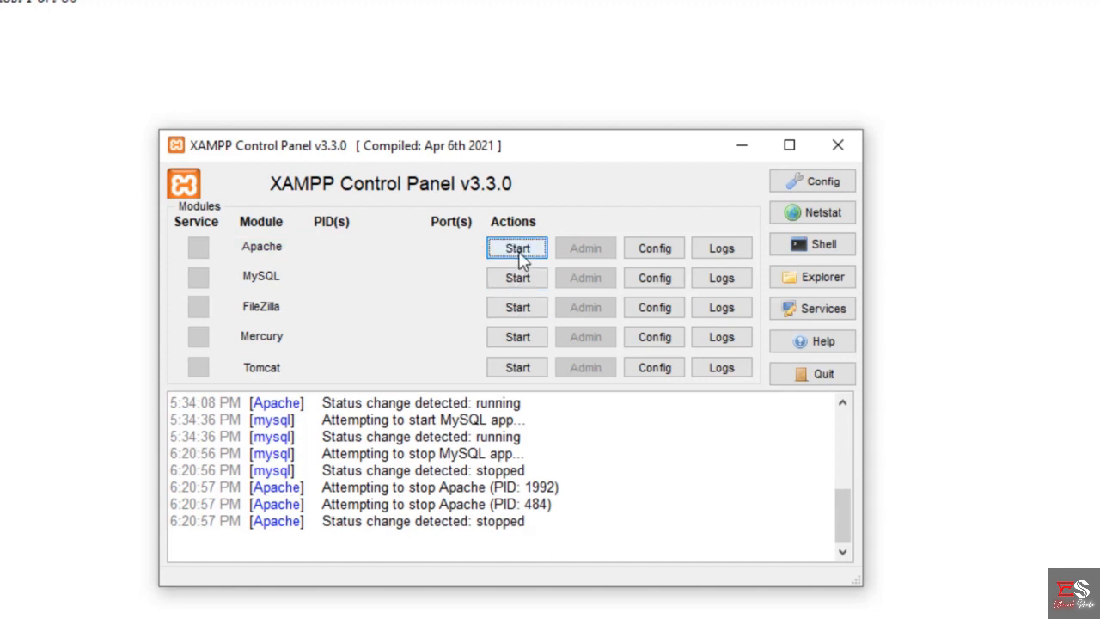
- Open Apache's httpd.conf configuration file and change the active Listen directive to port 8080
left_click(655, 248)
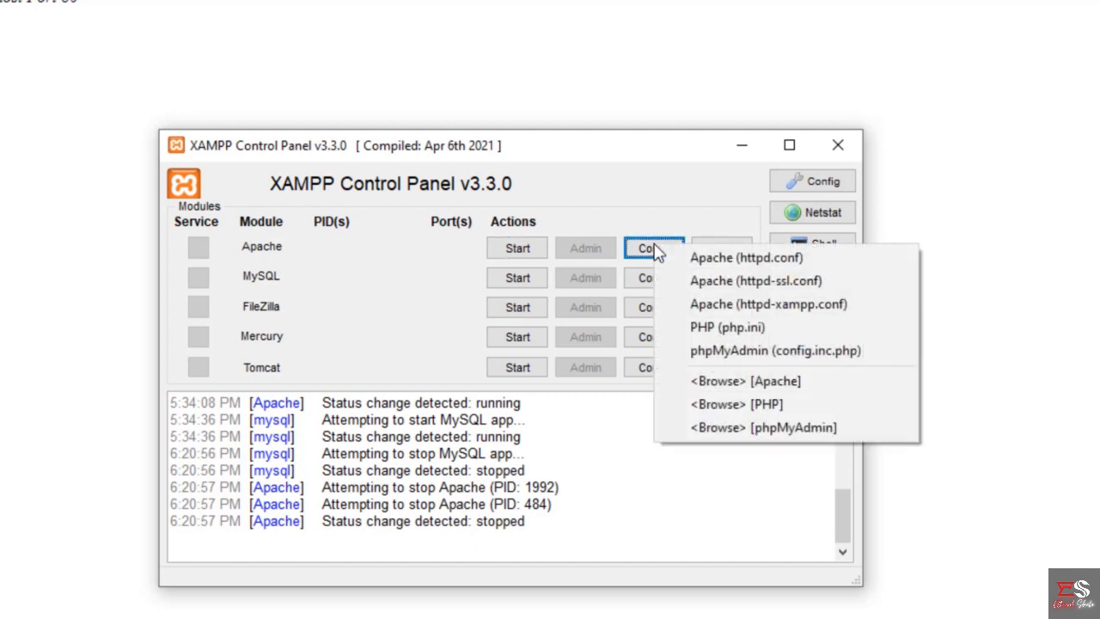
left_click(711, 262)
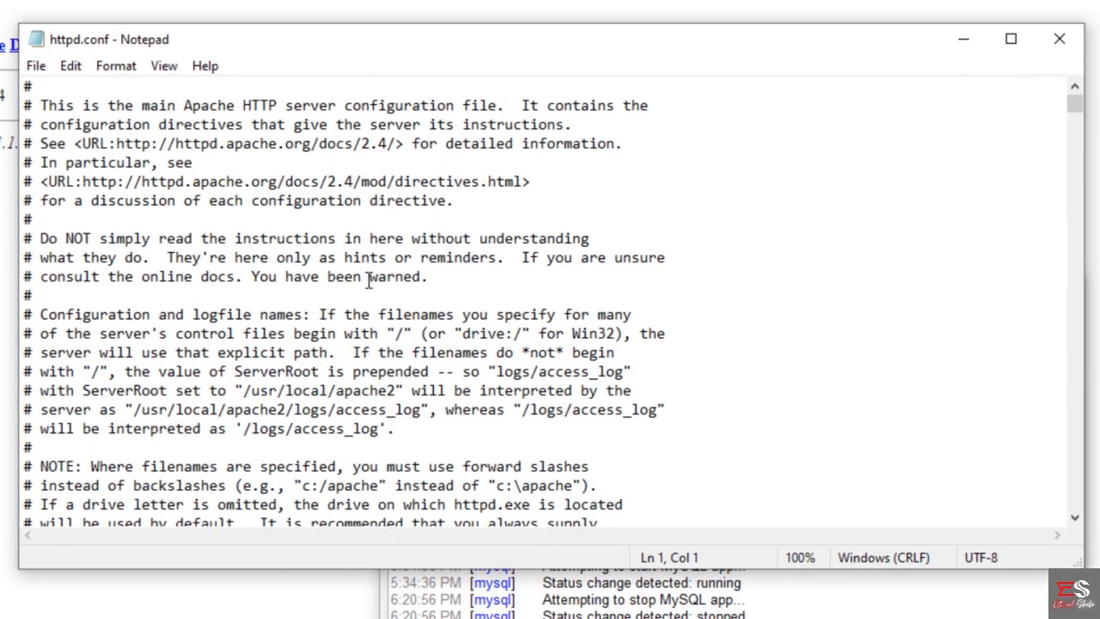
scroll(370, 281, "down", 7)
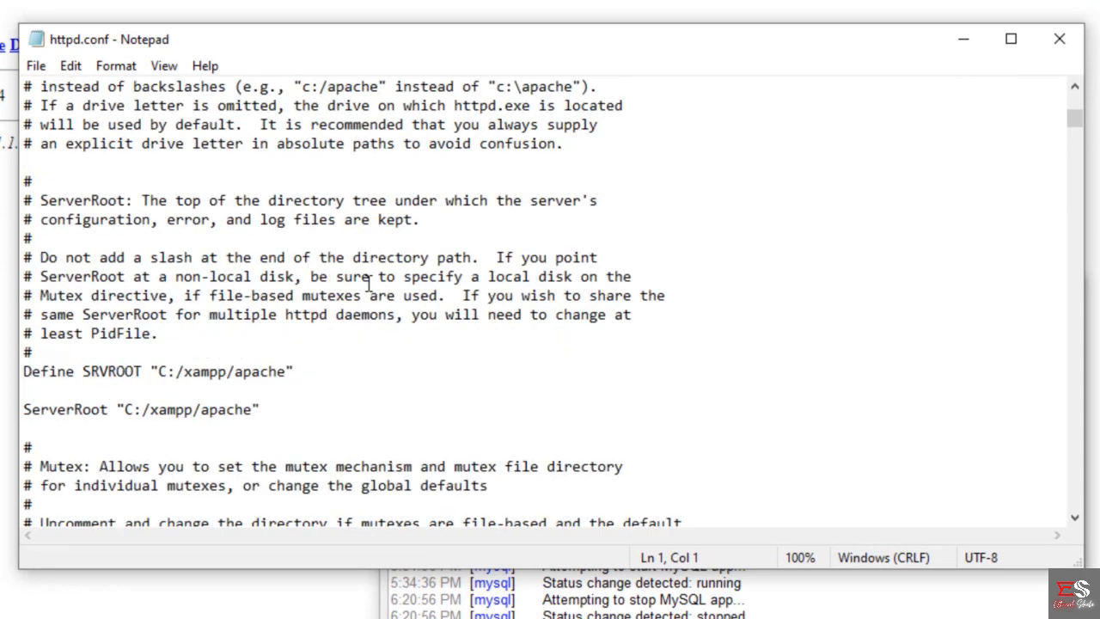
scroll(370, 283, "down", 7)
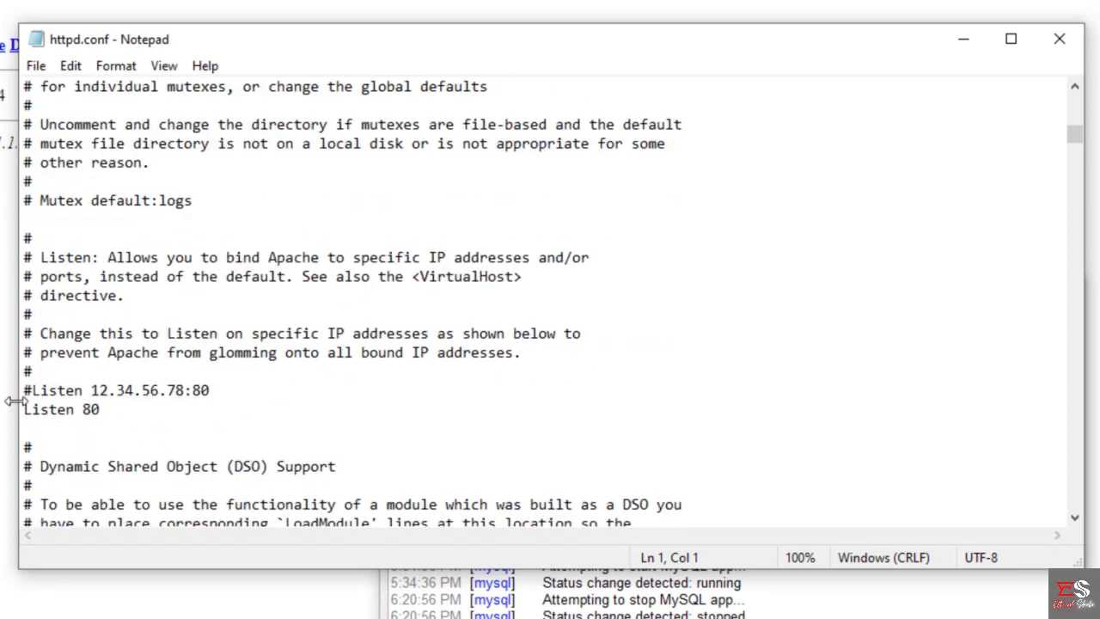
left_click(110, 410)
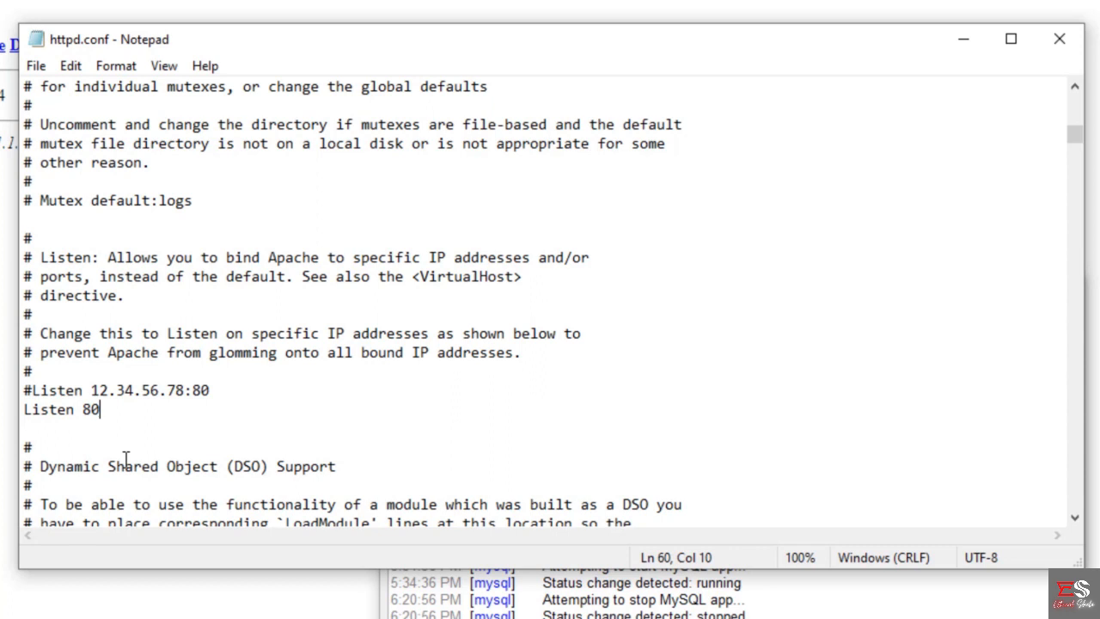
type("80")
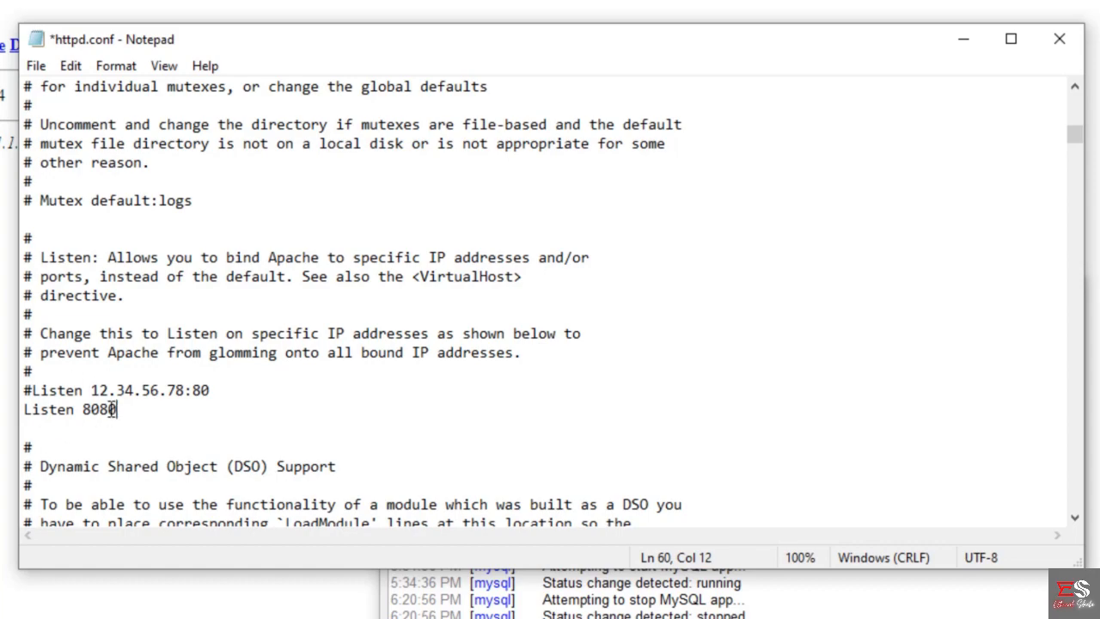
- Change the ServerName directive in httpd.conf to localhost:8080
scroll(157, 386, "down", 8)
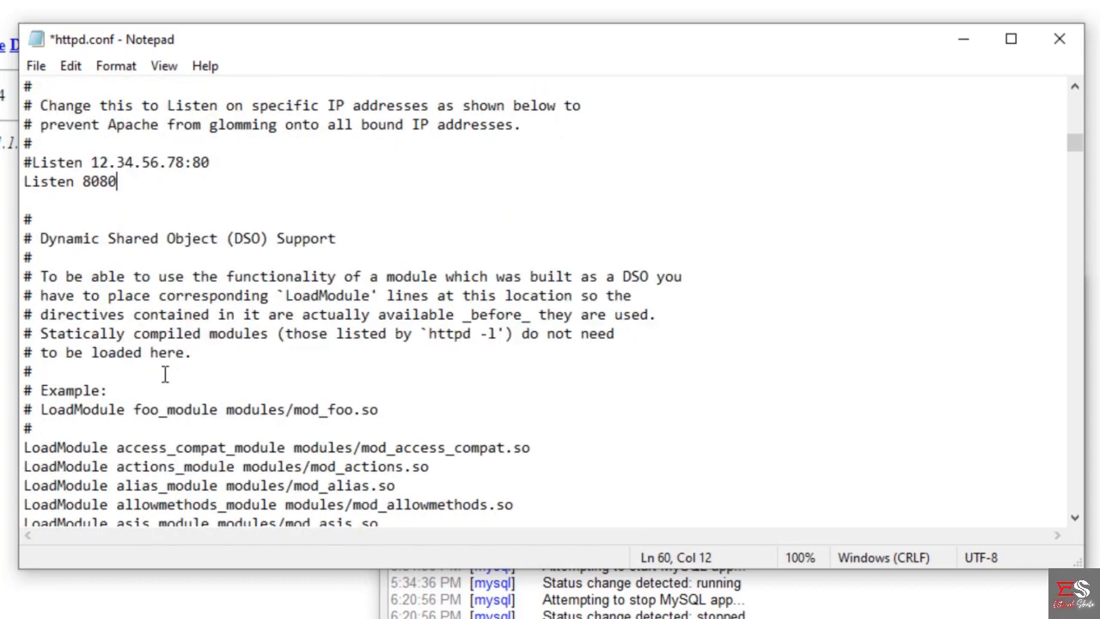
scroll(163, 371, "down", 13)
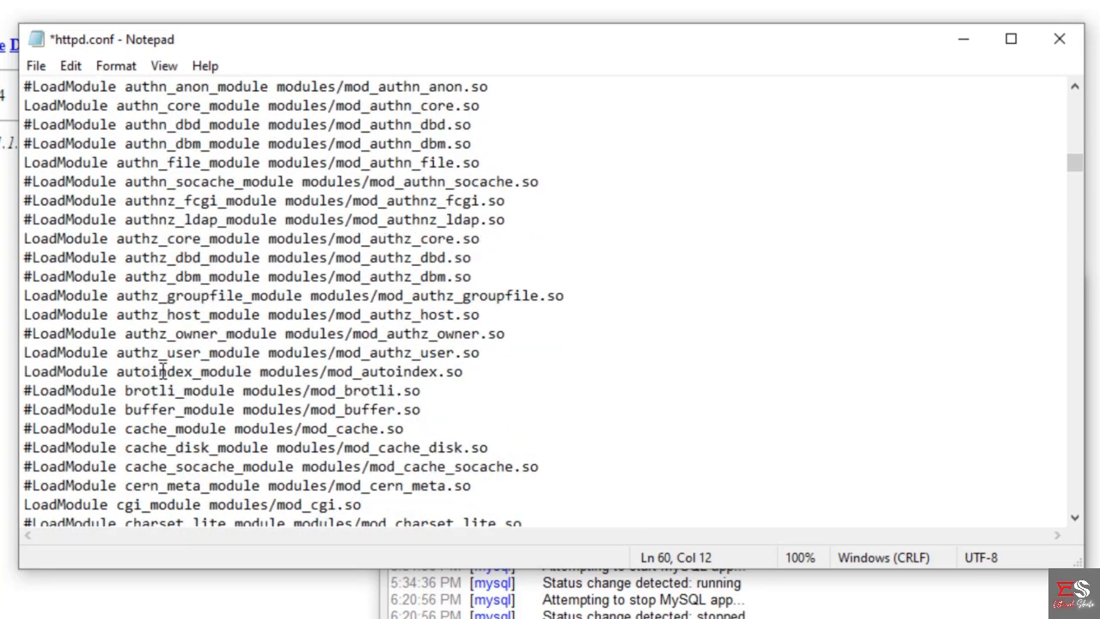
scroll(160, 371, "down", 14)
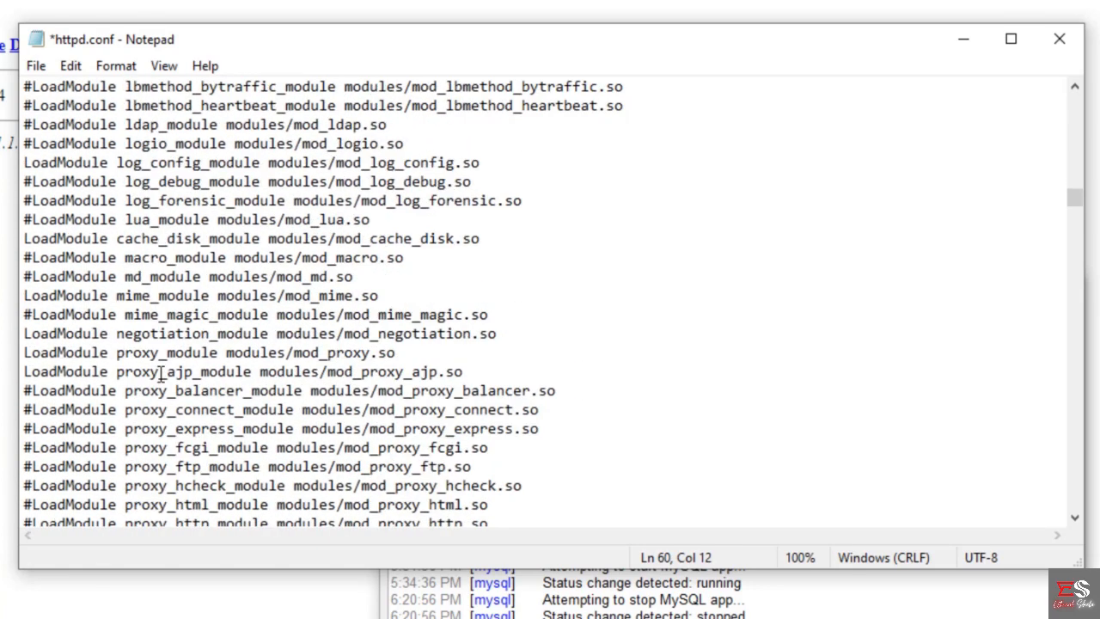
scroll(160, 371, "down", 20)
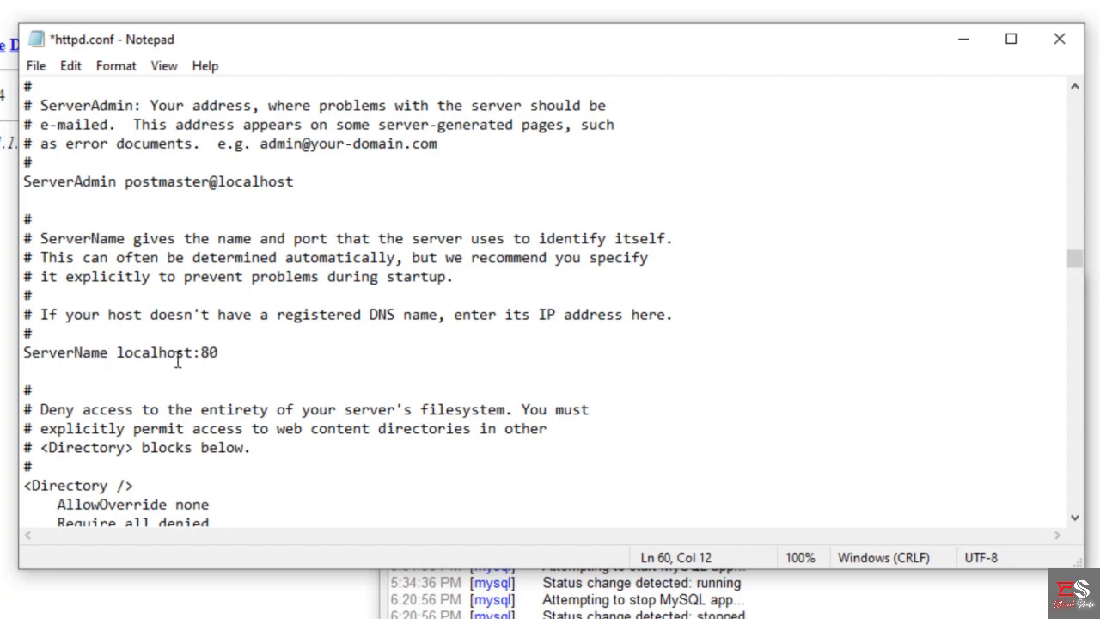
left_click(248, 350)
type("80")
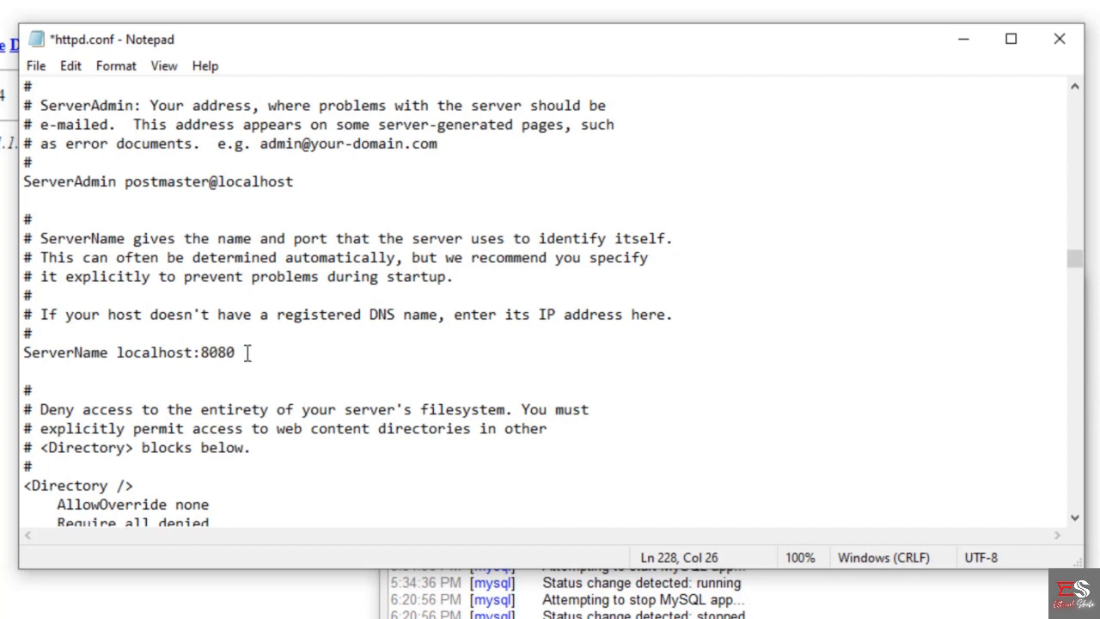
- Save the edited httpd.conf file and close it
scroll(225, 355, "up", 7)
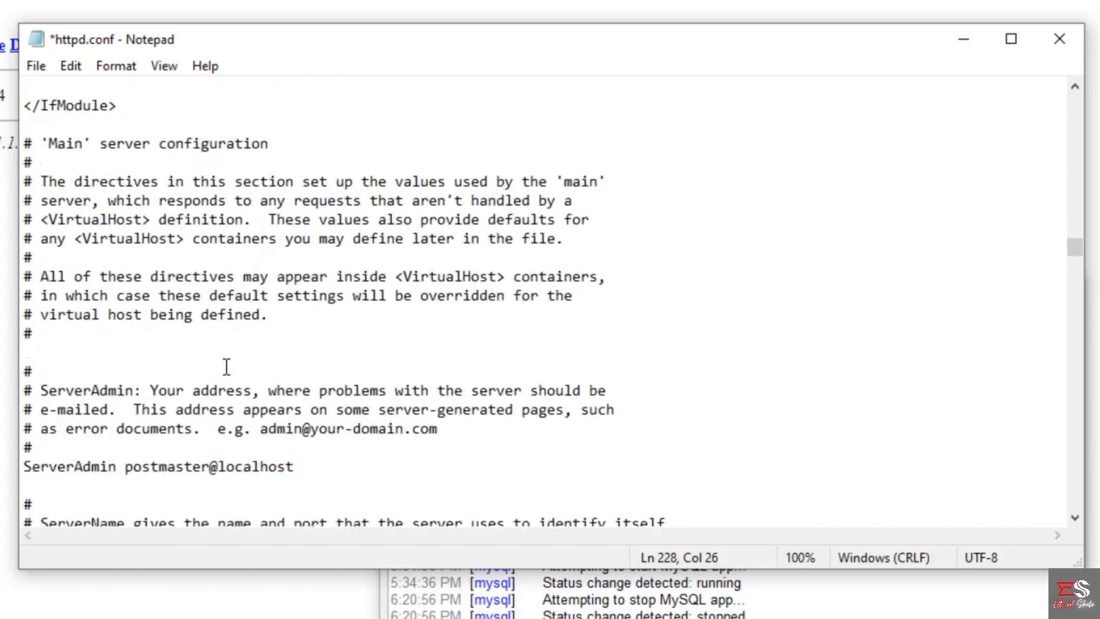
scroll(232, 327, "up", 13)
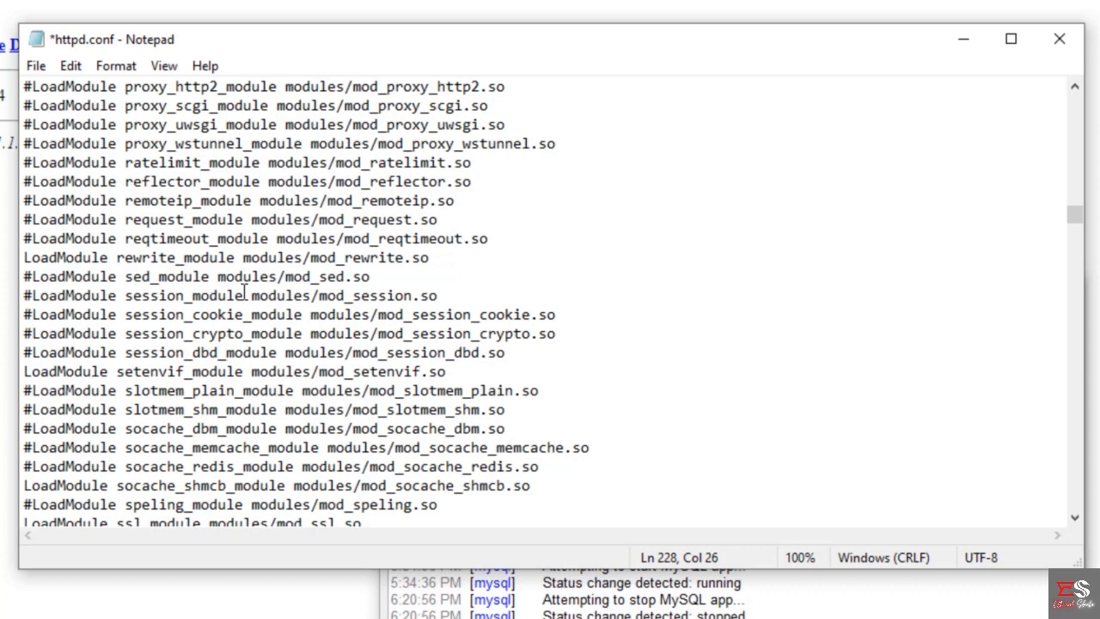
key("ctrl+s")
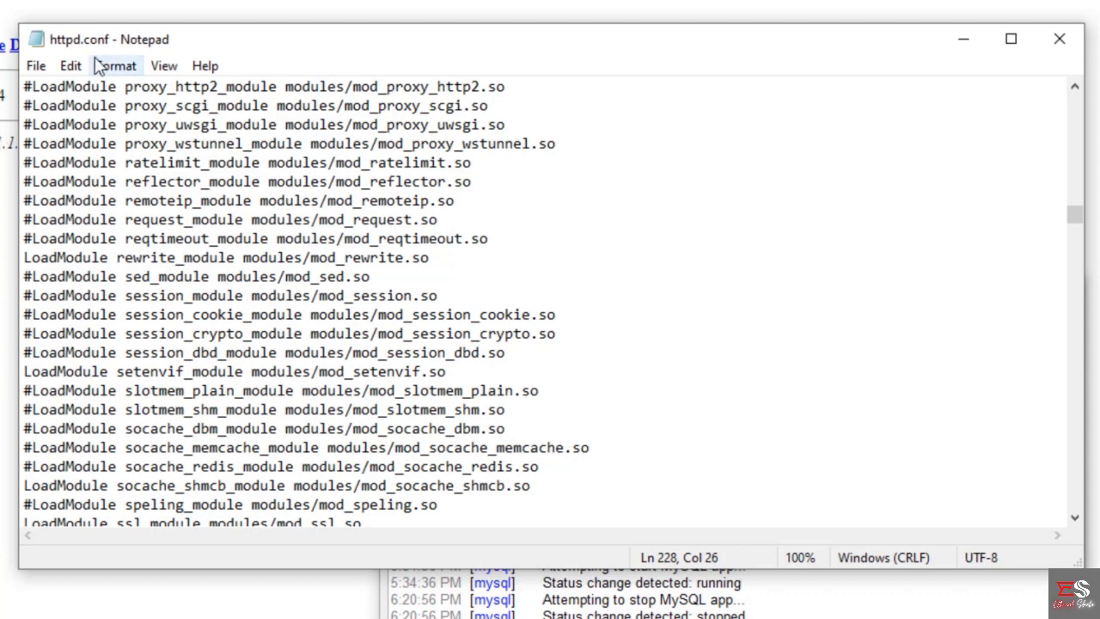
left_click(1059, 39)
- Start the Apache and MySQL modules in the XAMPP Control Panel
left_click(740, 397)
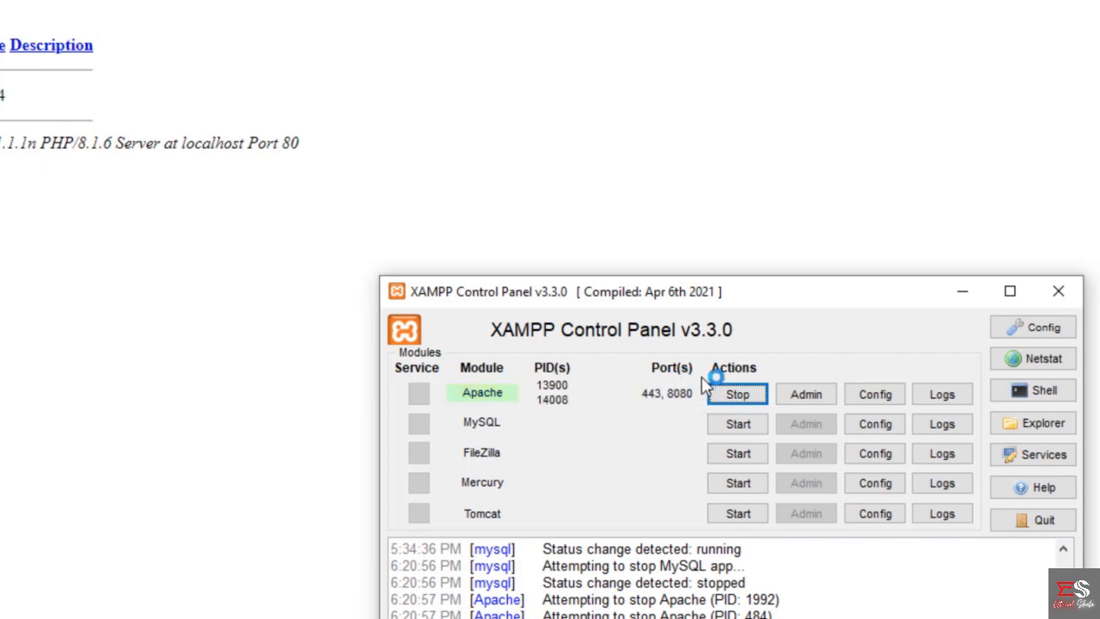
left_click(743, 426)
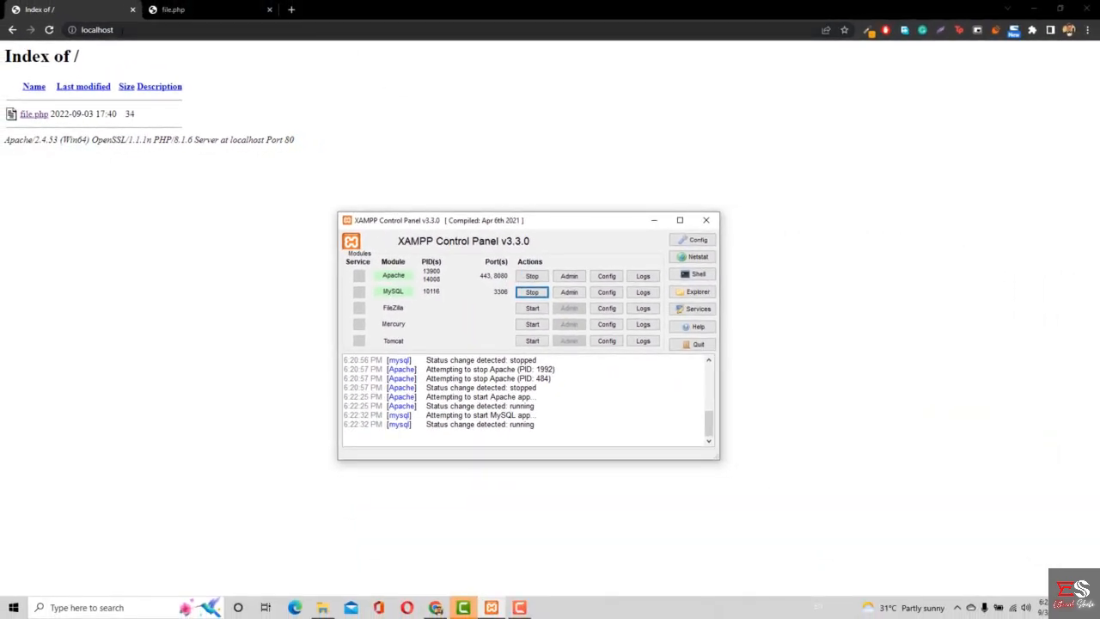
- Switch to the browser and reload localhost without a port number to test the default address
left_click(120, 29)
key("Return")
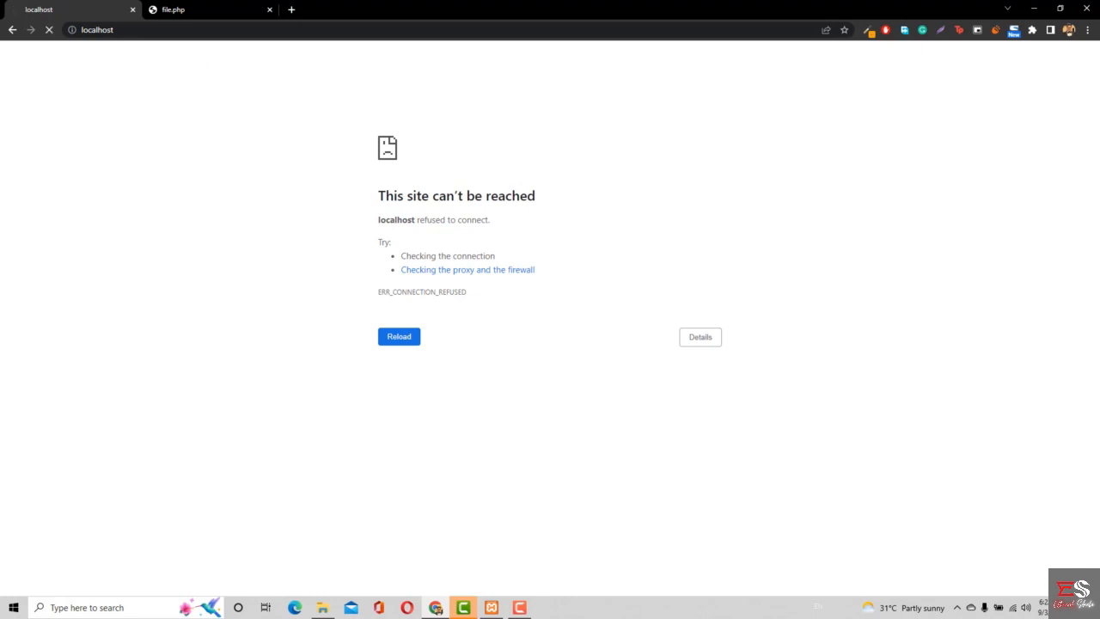
- Load localhost:8080 in the browser to test the server on the new port
left_click(169, 31)
left_click(296, 55)
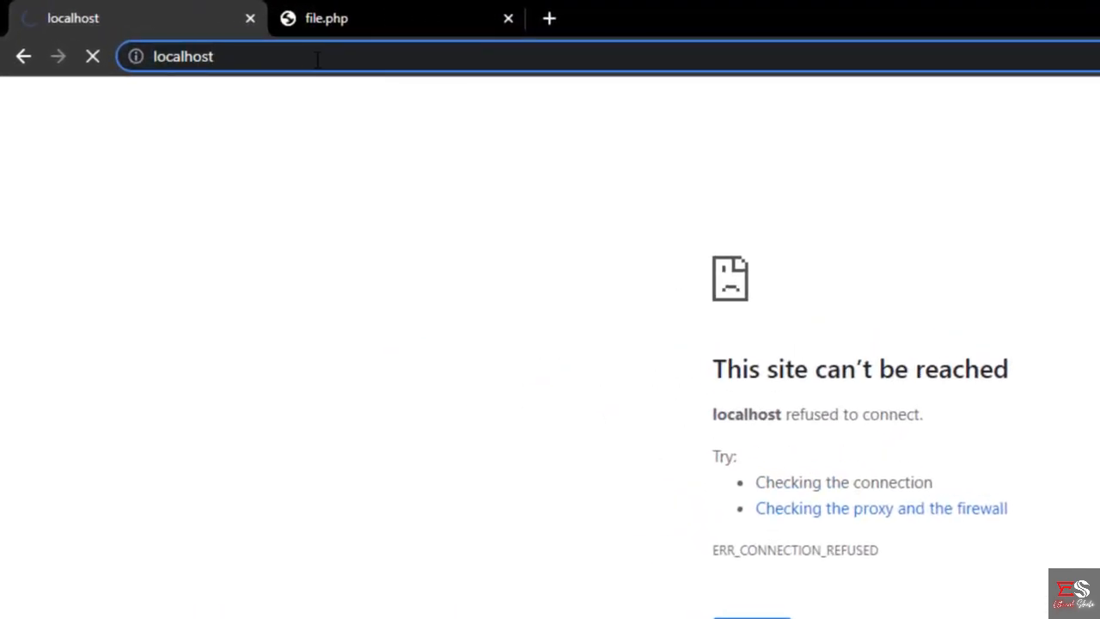
type(":80")
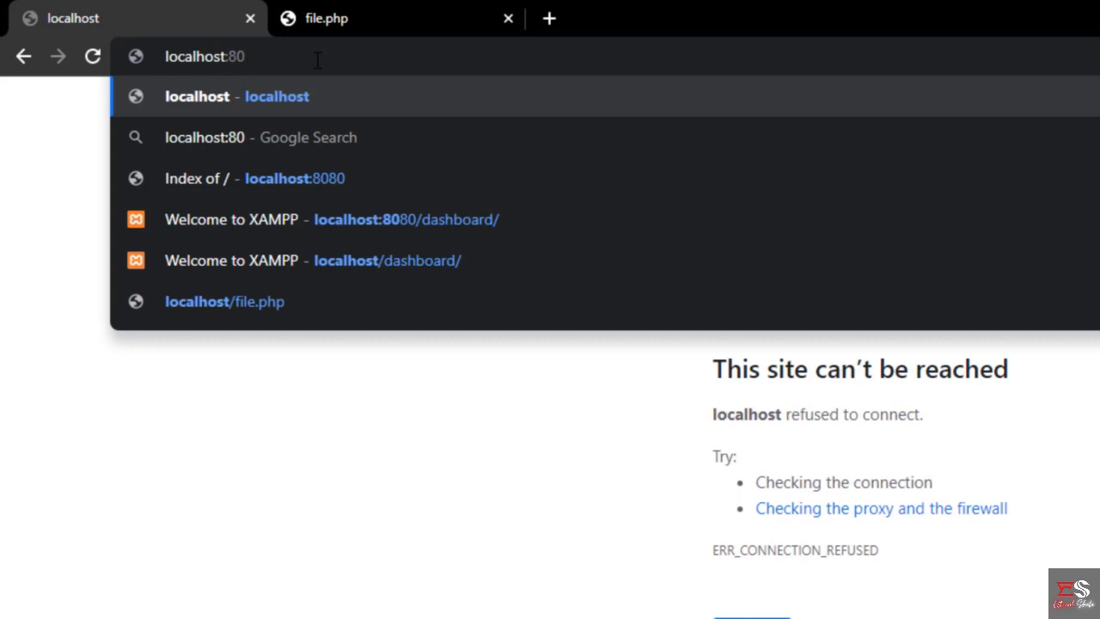
type("80")
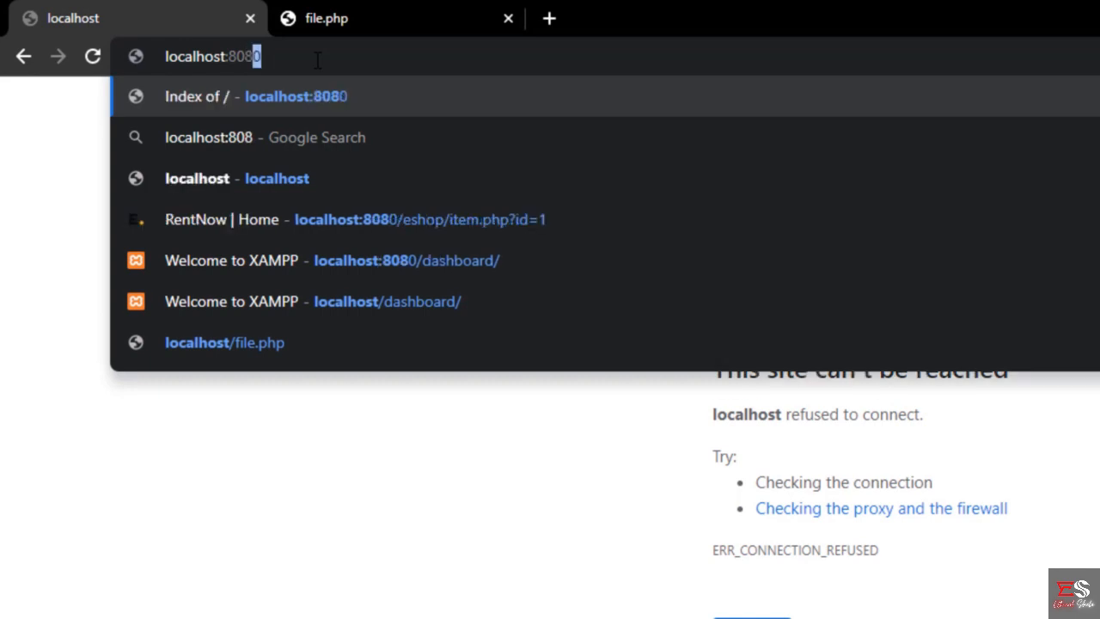
key("Return")
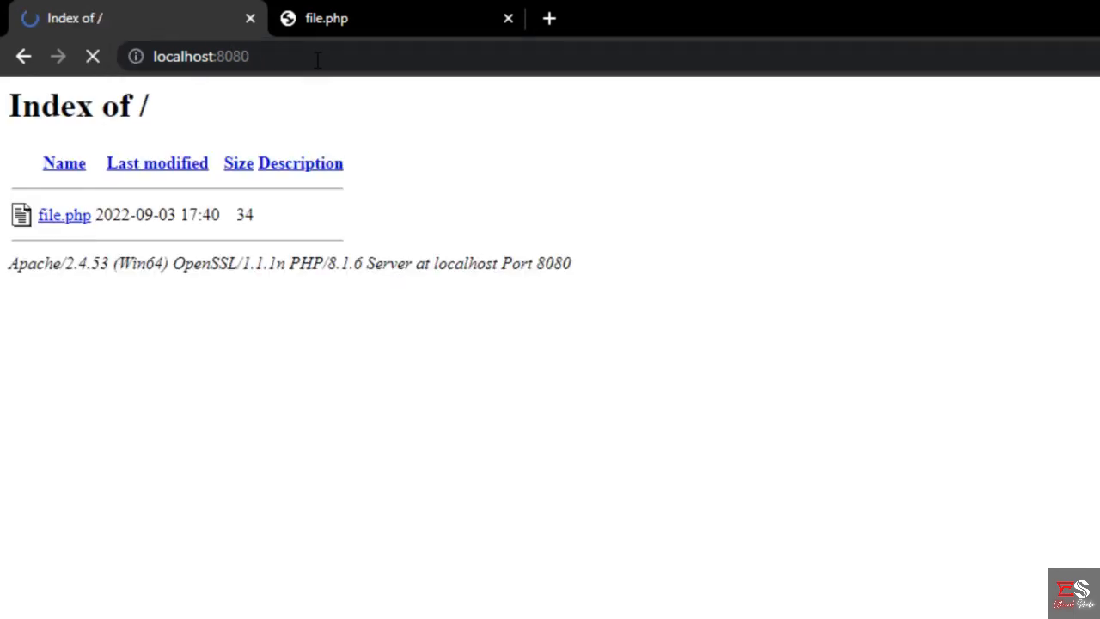